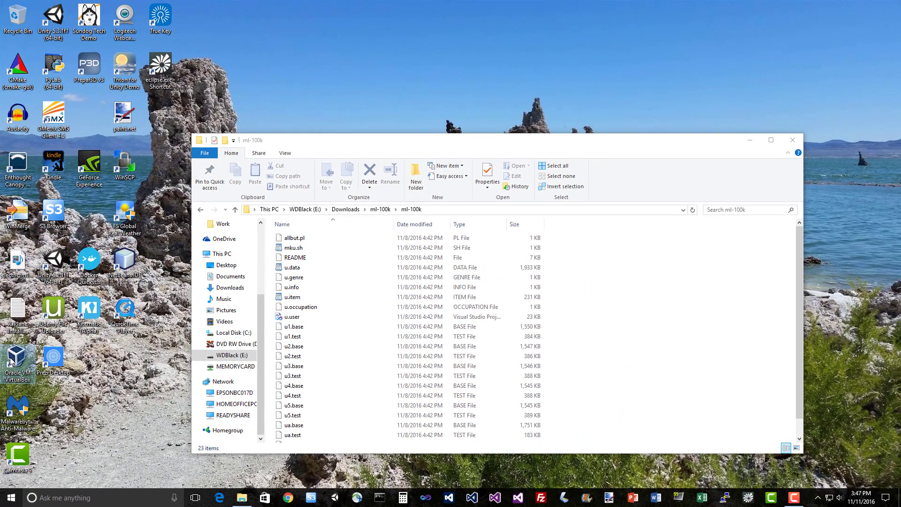
Open Oracle VM VirtualBox and start the Hortonworks Docker Sandbox virtual machine
double_click(15, 359)
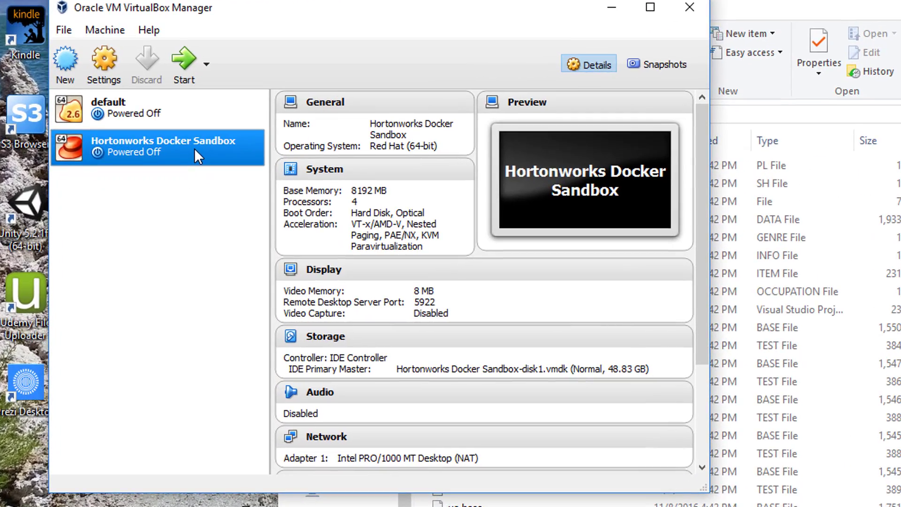
left_click(184, 58)
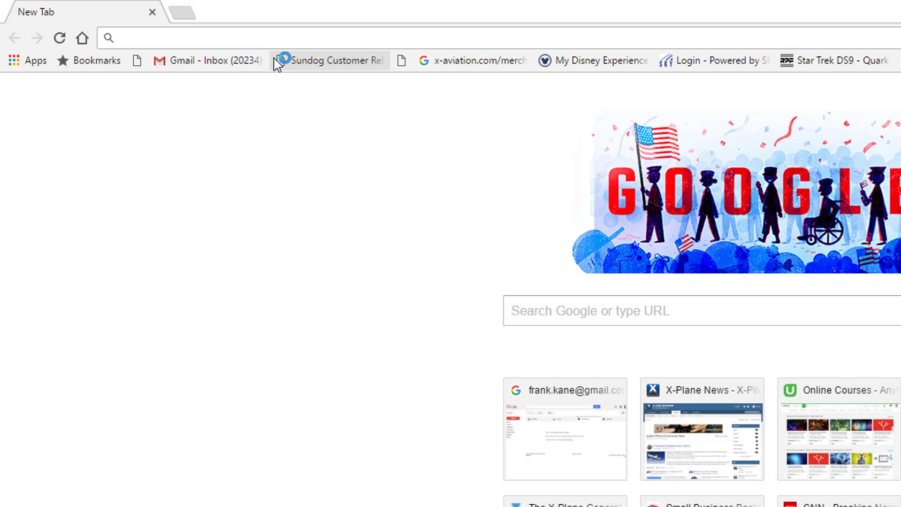
Switch to Chrome and load the Ambari page at 127.0.0.1:8080
type("127")
key("Down")
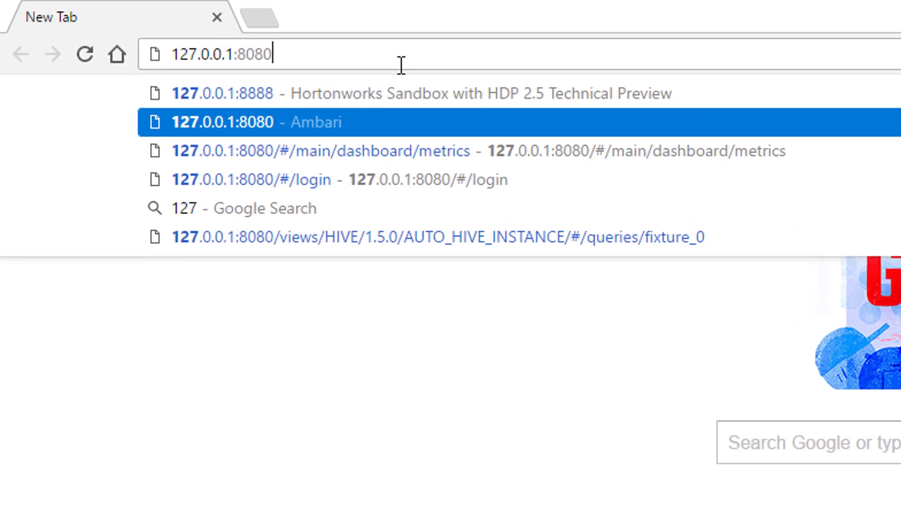
key("Return")
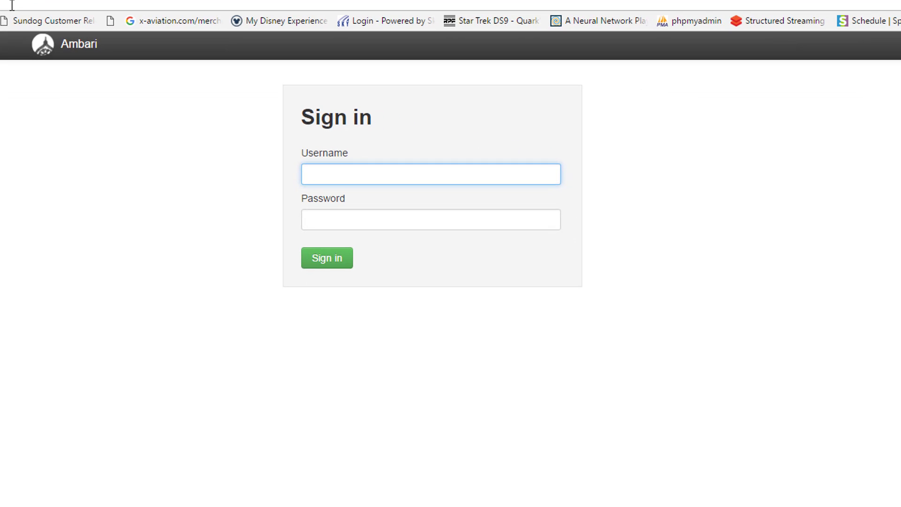
Sign in to Ambari by entering the developer account's username and password
type("maria_dev")
key("Tab")
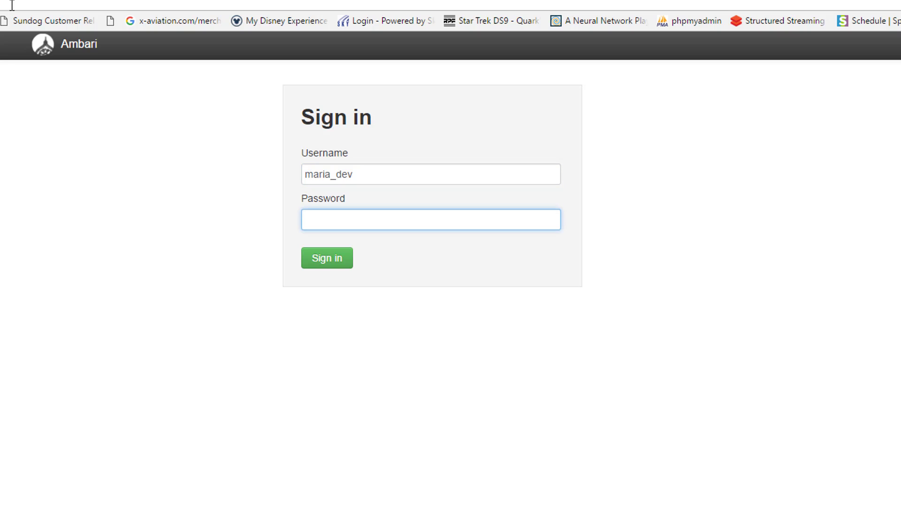
type("maria_dev")
left_click(321, 262)
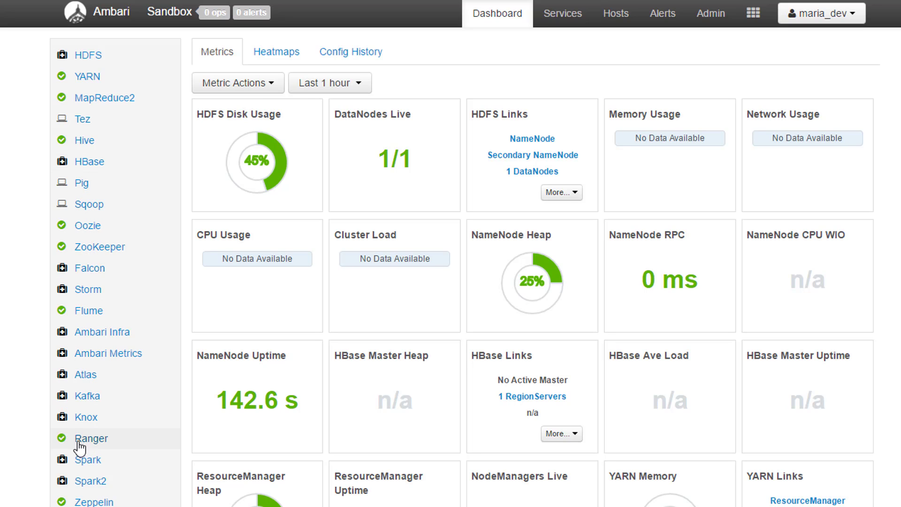
View the HDFS service summary, and browse in Files View to the signed-in account's own folder under user
left_click(89, 56)
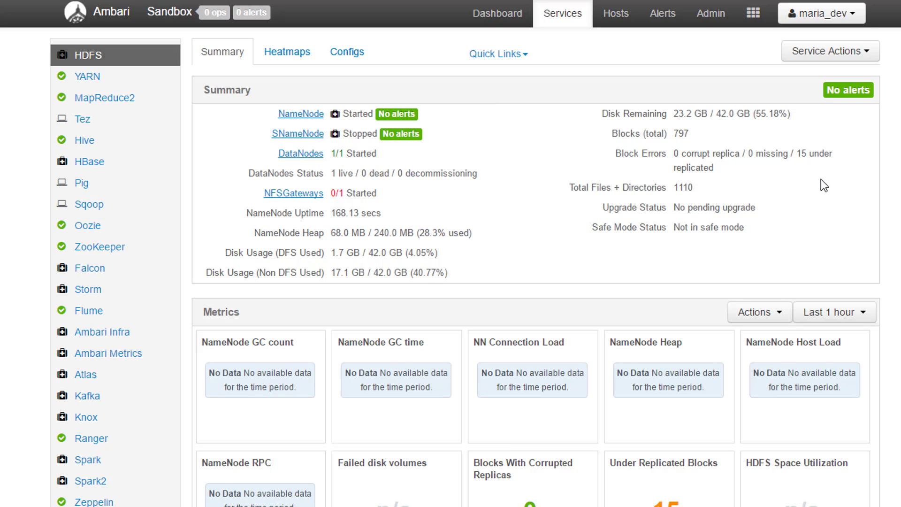
left_click(753, 13)
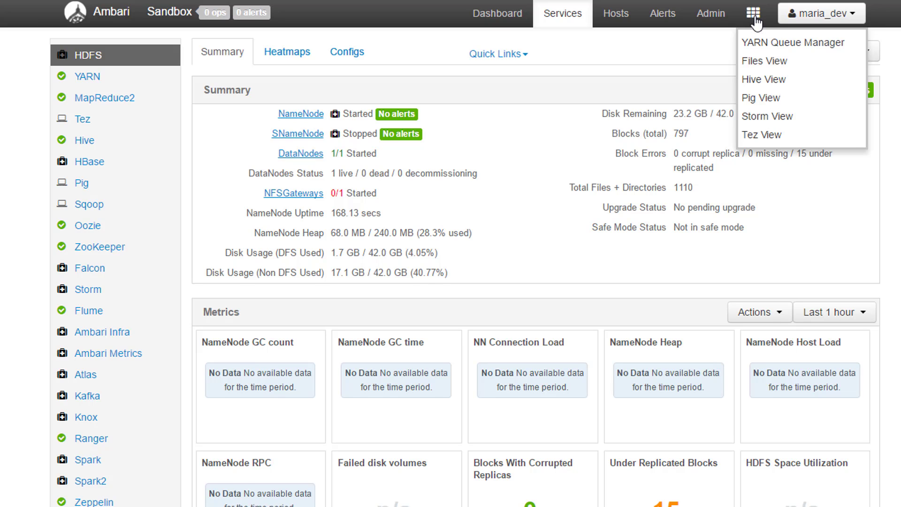
left_click(767, 66)
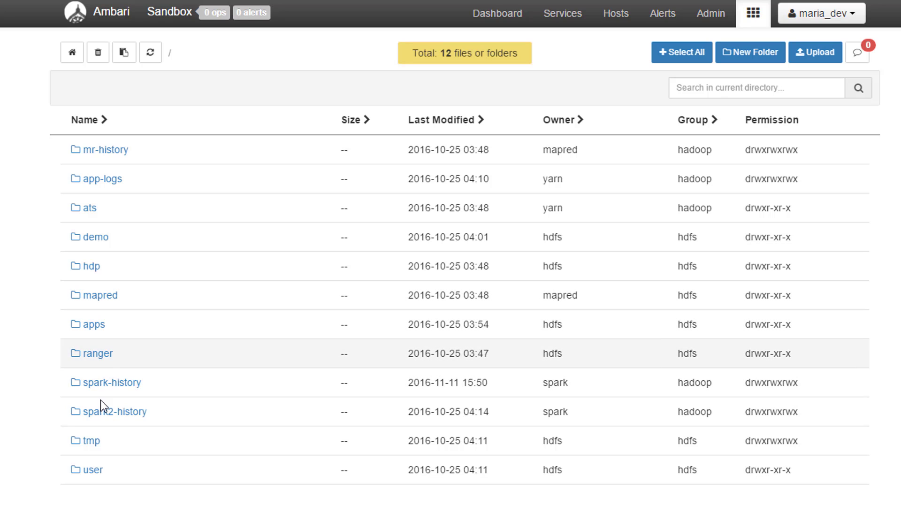
left_click(93, 471)
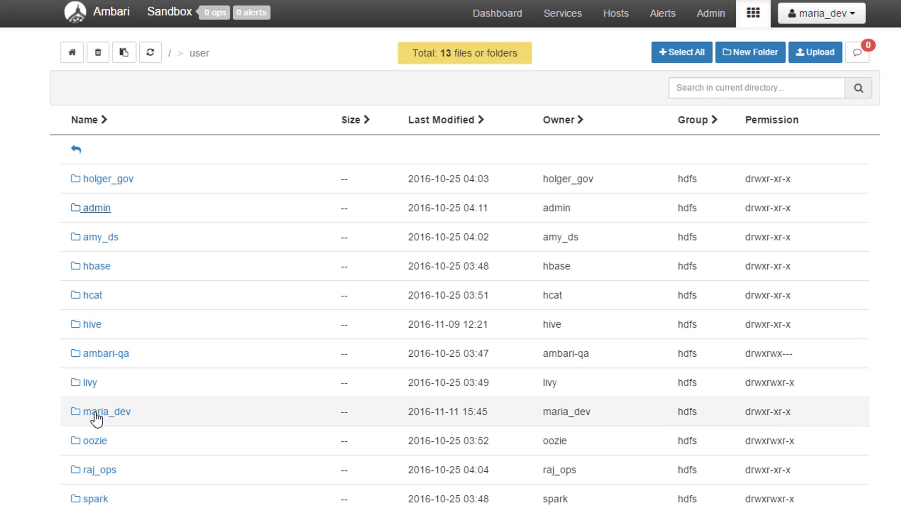
left_click(96, 415)
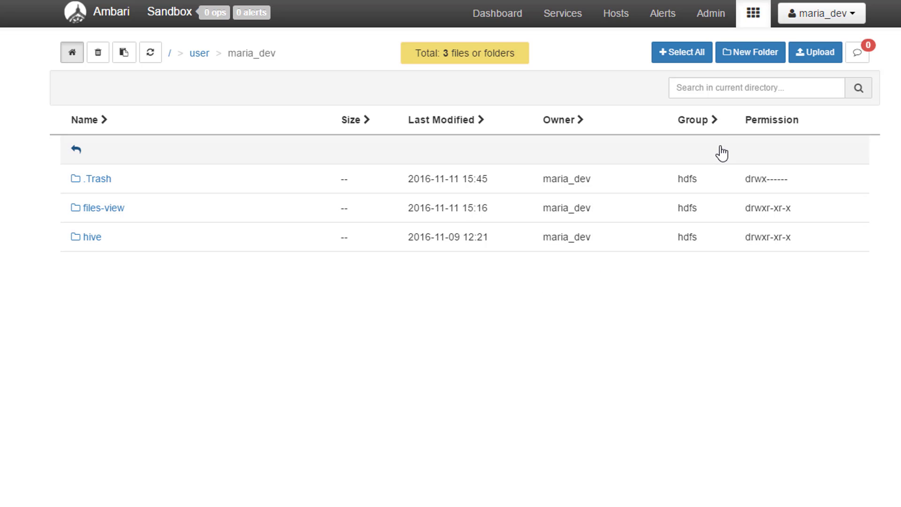
Create a new folder named ml-100k in the signed-in account's HDFS home folder
left_click(757, 53)
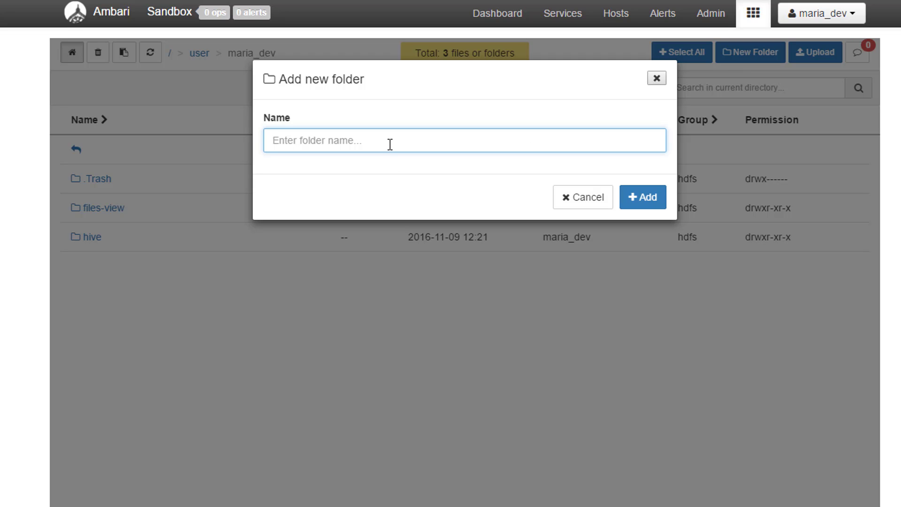
type("ml=")
key("BackSpace")
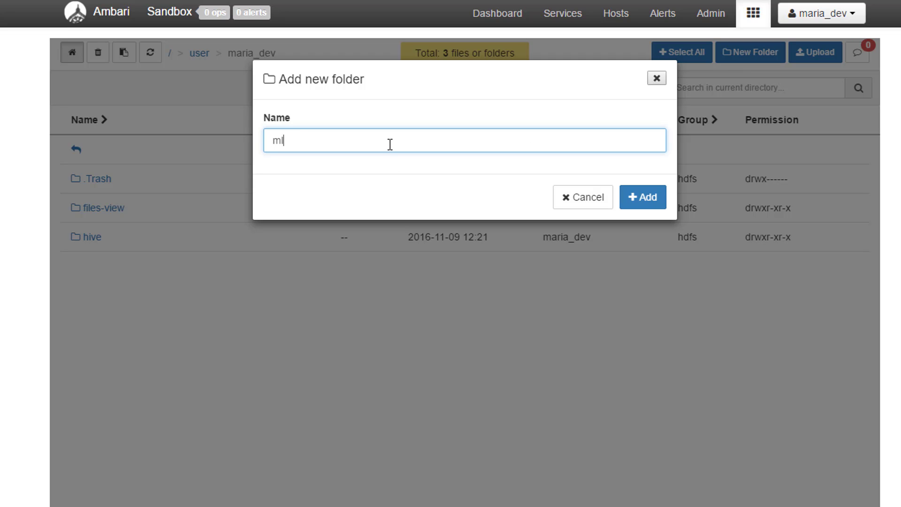
type("-100k")
left_click(641, 204)
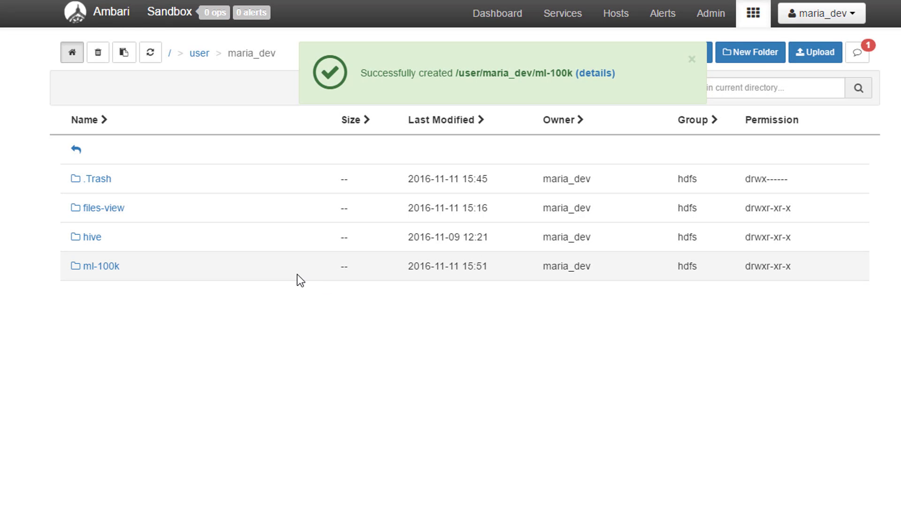
Open the HDFS ml-100k folder and upload u.data into it from the local Downloads\ml-100k\ml-100k folder
left_click(106, 269)
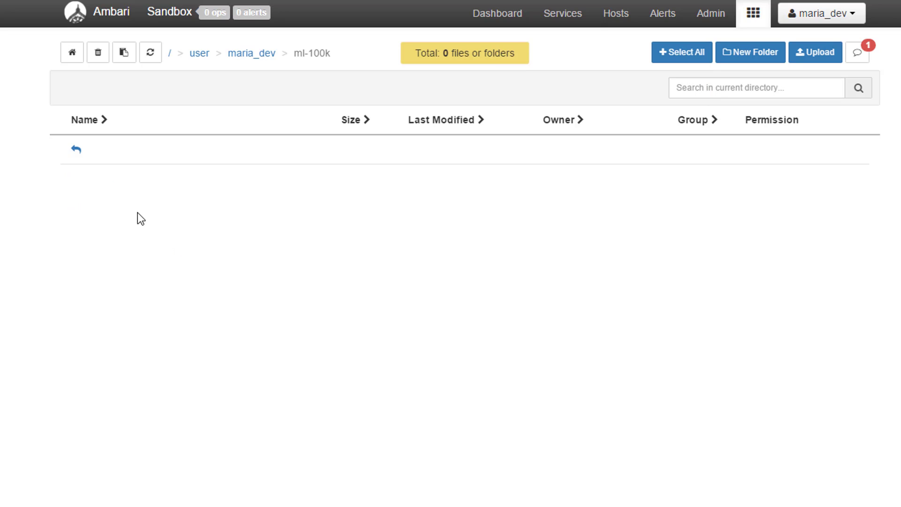
left_click(816, 57)
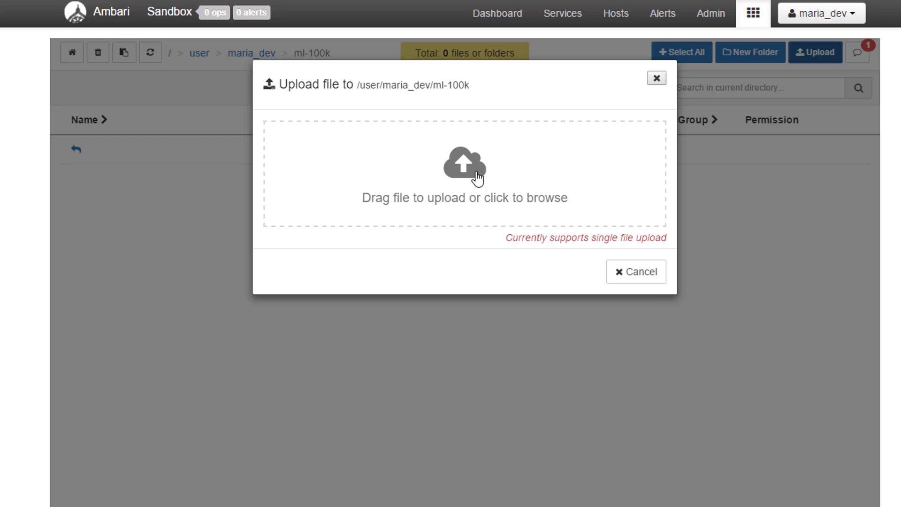
left_click(512, 188)
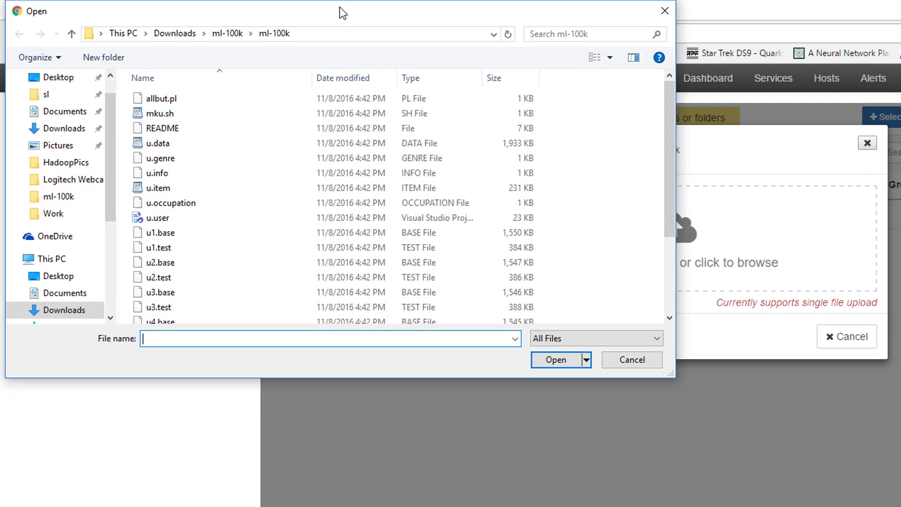
left_click_drag(340, 13, 431, 71)
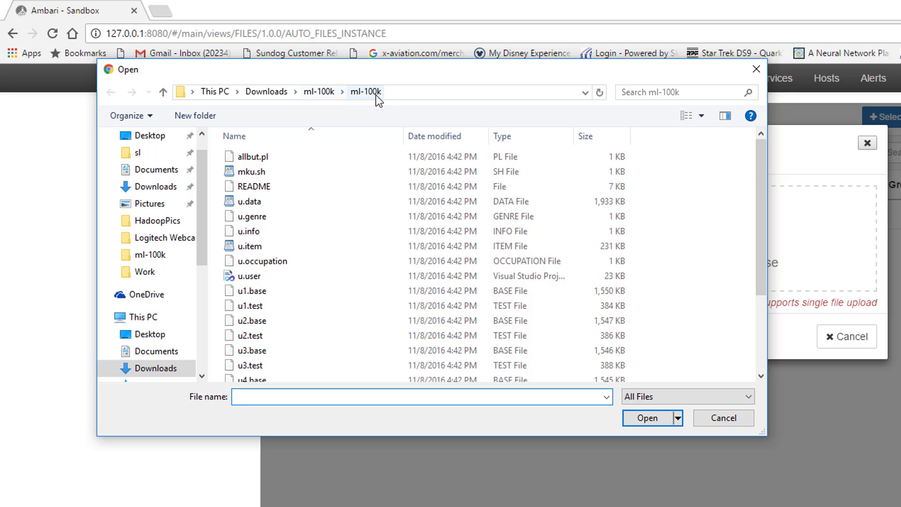
double_click(279, 202)
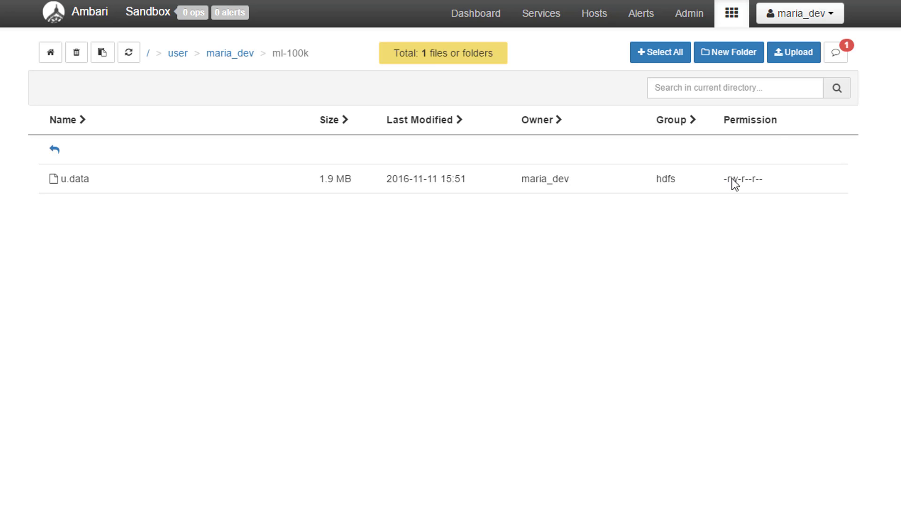
Upload the local u.item file into the HDFS ml-100k folder
left_click(793, 60)
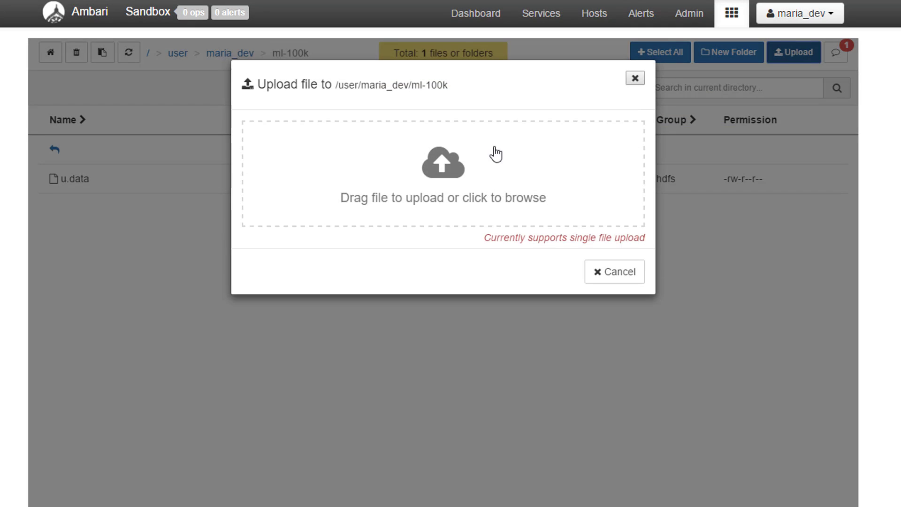
left_click(473, 174)
left_click(100, 185)
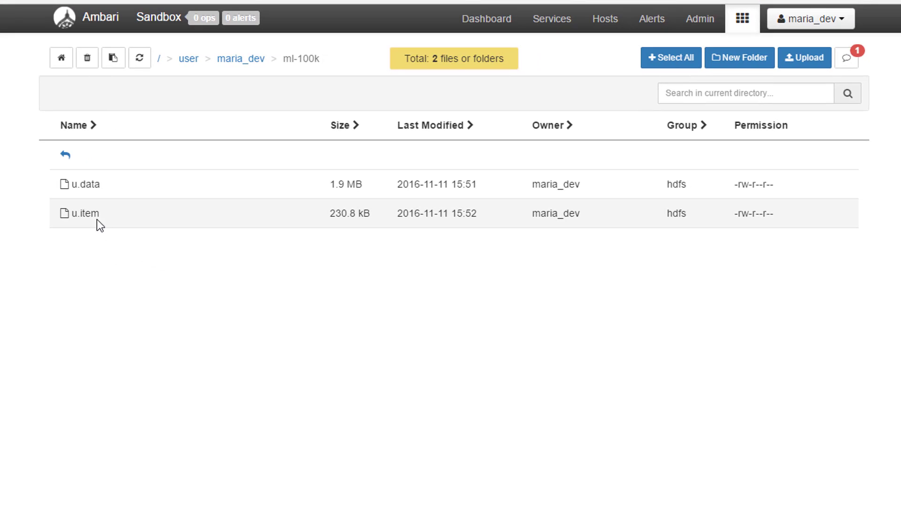
Preview the contents of u.data, look through its rows and close the preview
left_click(112, 182)
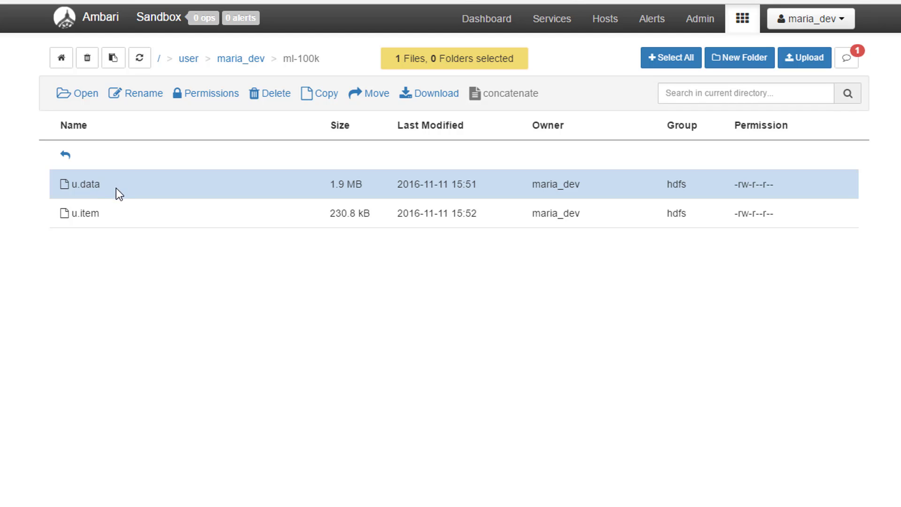
left_click(87, 94)
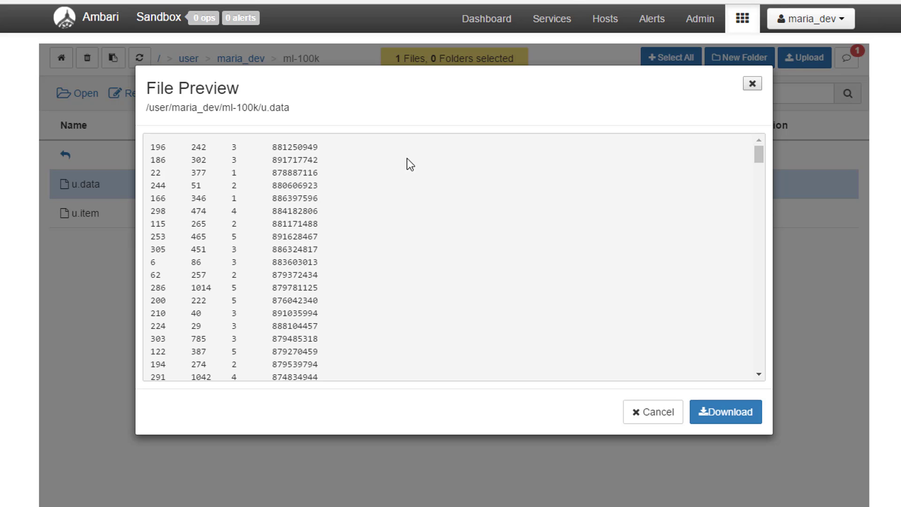
left_click_drag(763, 155, 767, 329)
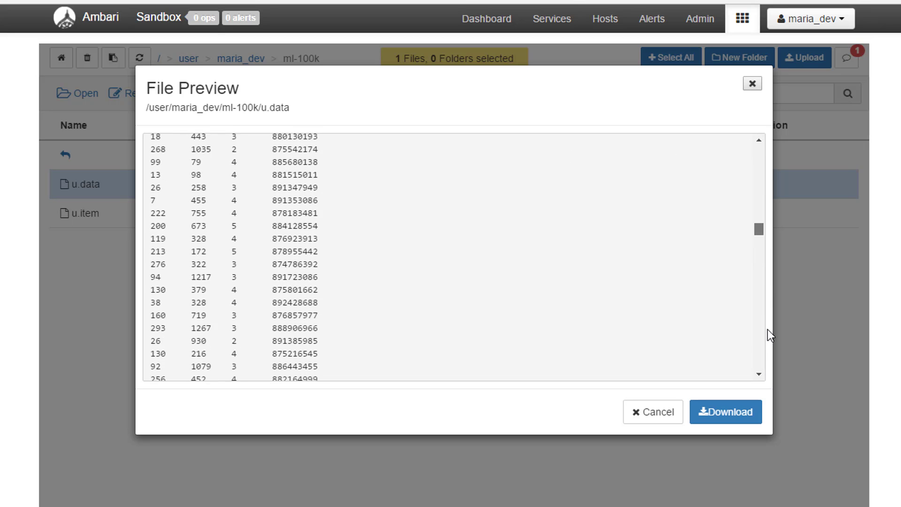
left_click(754, 86)
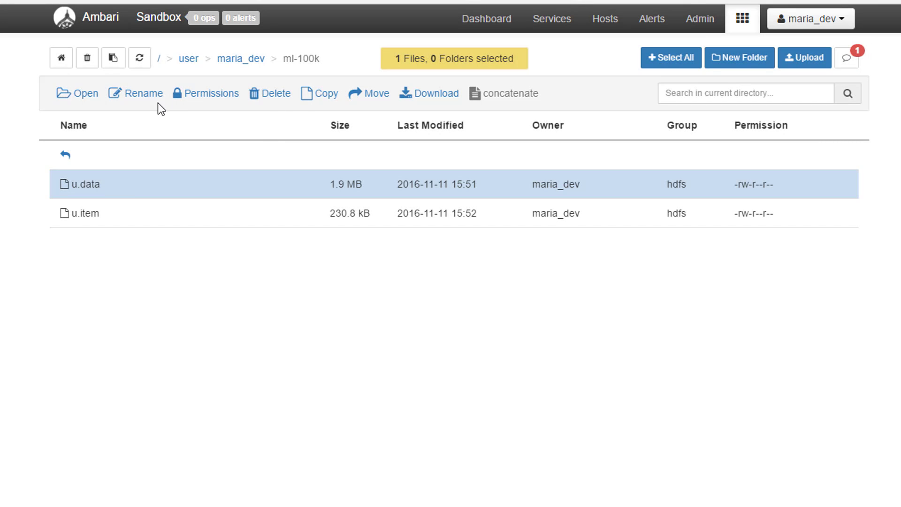
Rename the u.data file in HDFS to ratings.data
left_click(147, 96)
left_click_drag(311, 153, 216, 139)
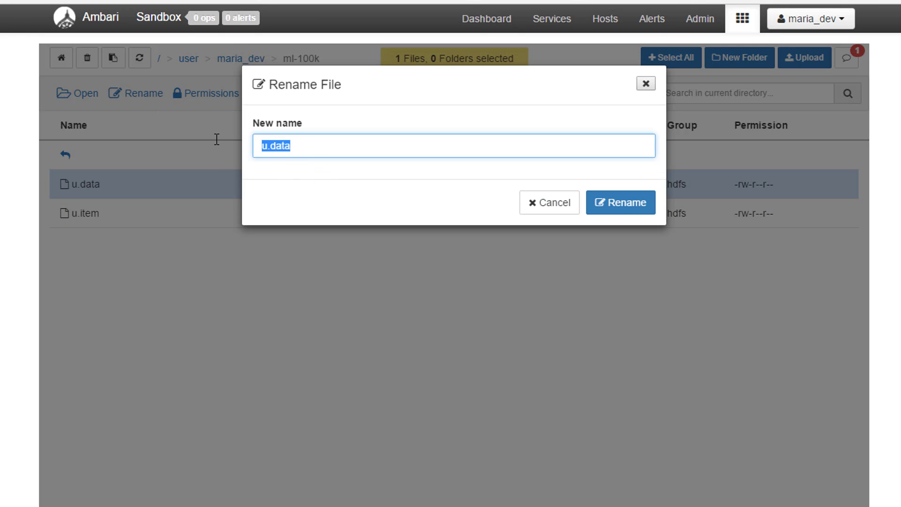
type("ratings.data")
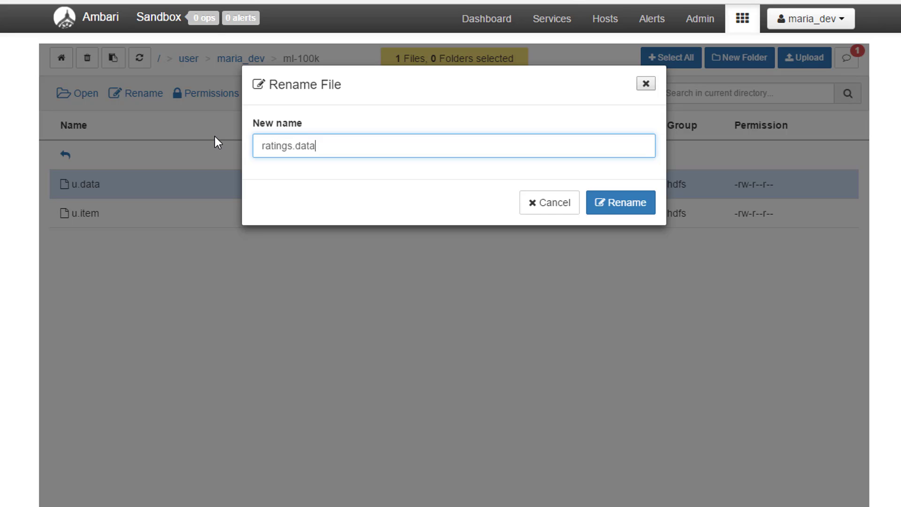
left_click(619, 207)
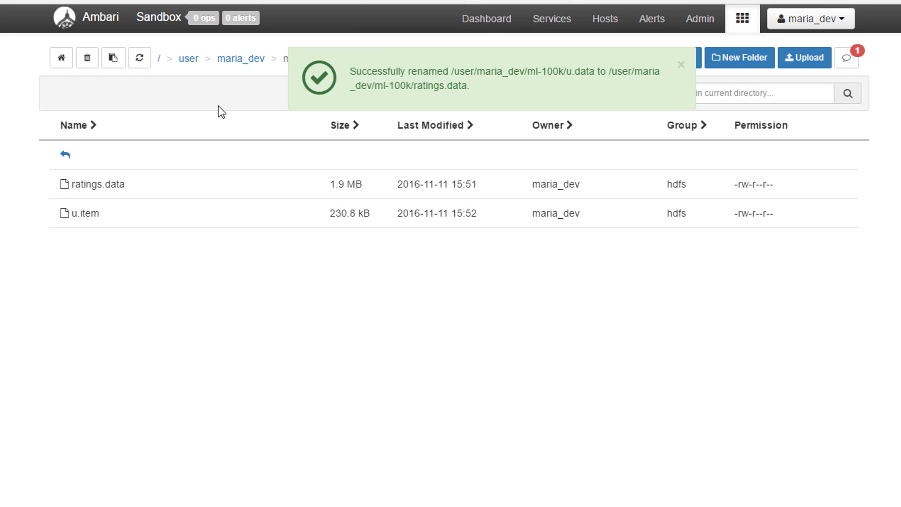
Download ratings.data from HDFS, view the local copy in WordPad and close it
left_click(200, 195)
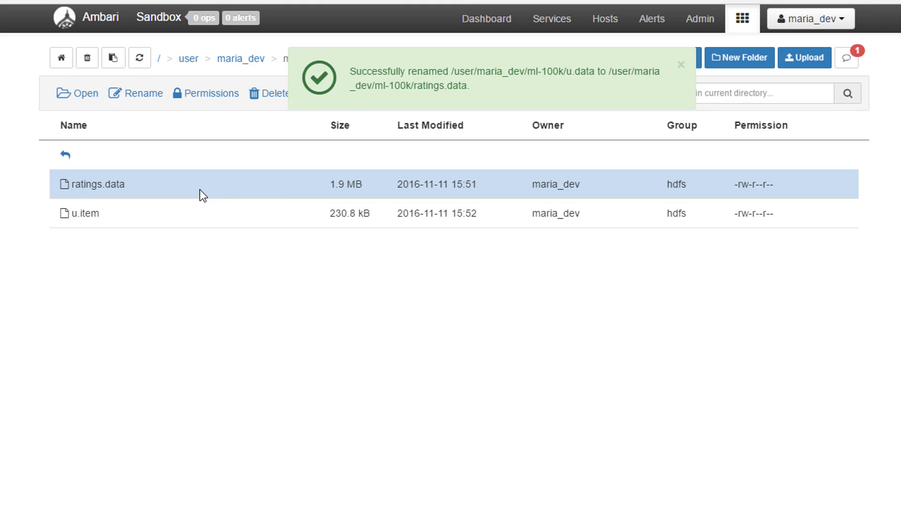
left_click(680, 66)
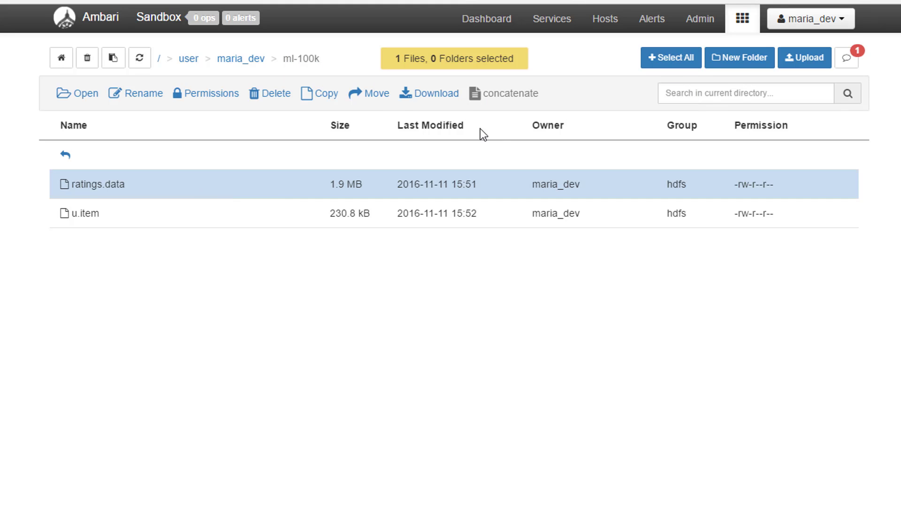
left_click(428, 95)
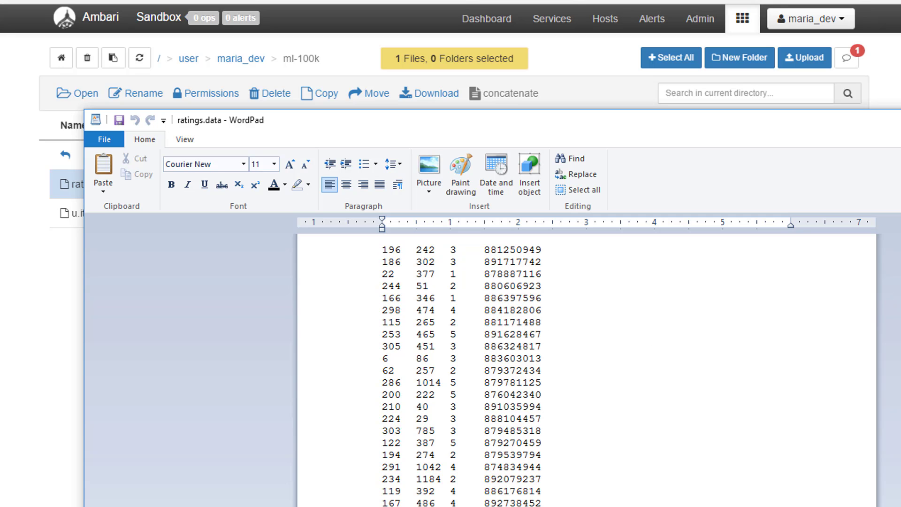
key("alt+F4")
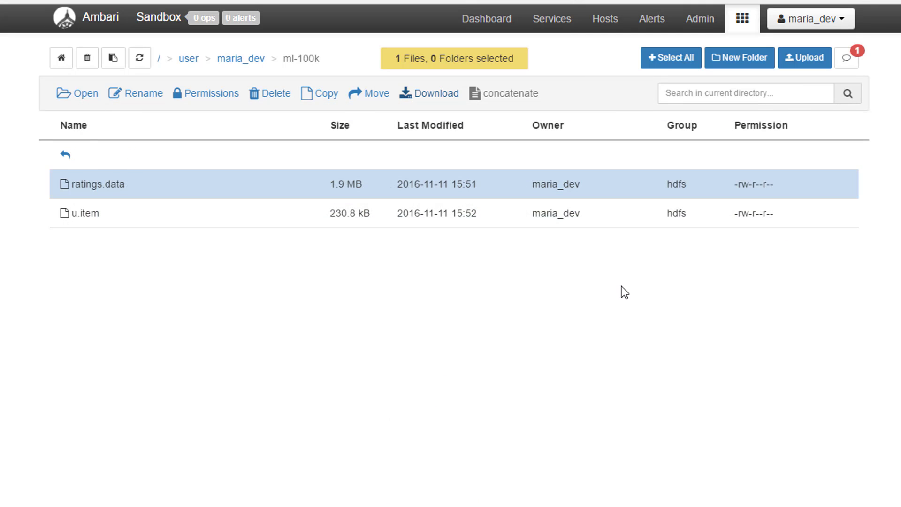
Concatenate ratings.data and u.item into one downloaded text file, look through it in Notepad and close it
left_click(201, 221)
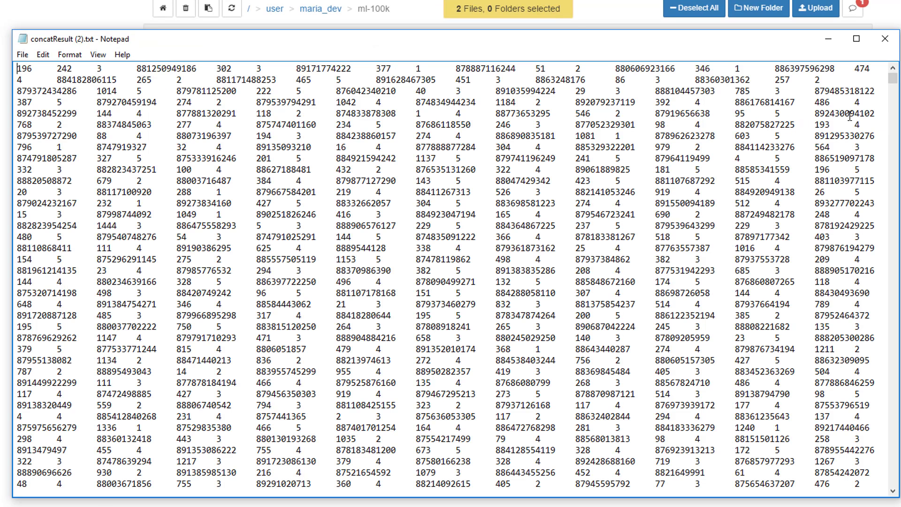
left_click_drag(893, 83, 896, 464)
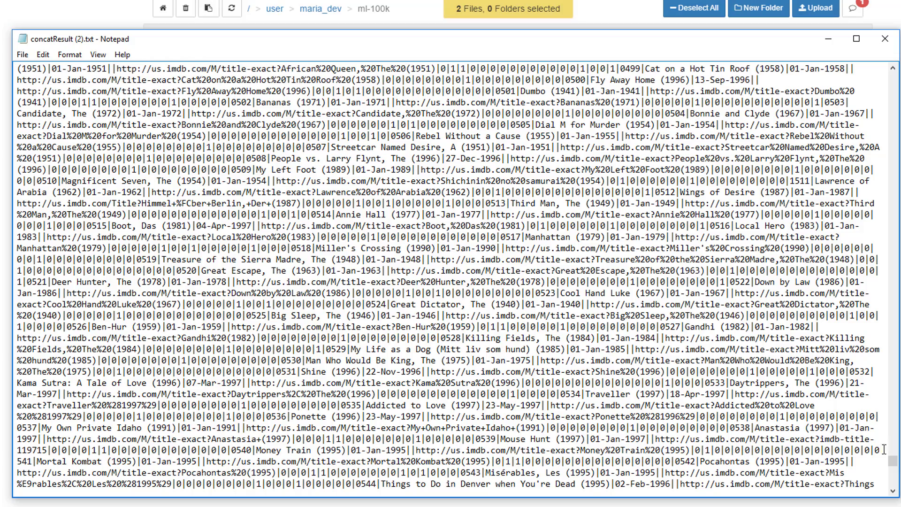
left_click(886, 40)
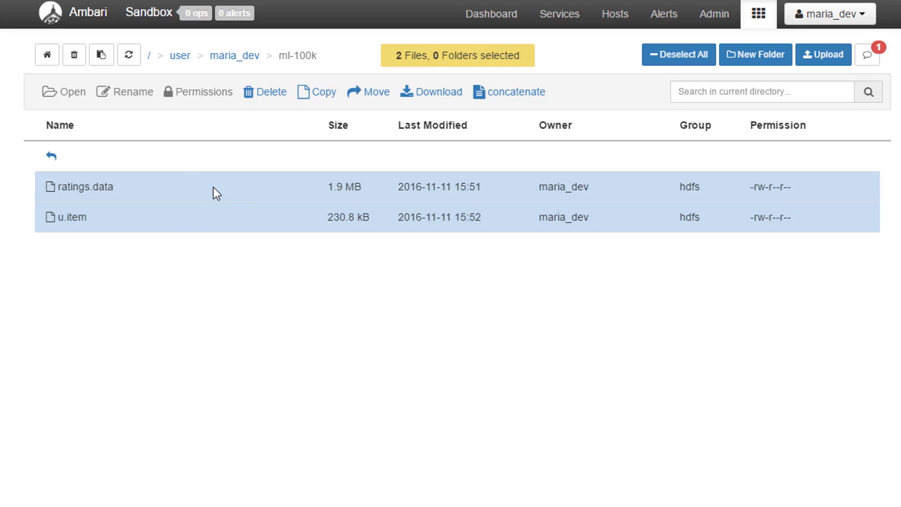
Delete ratings.data and u.item from the ml-100k folder, and permanently delete the ml-100k folder itself from its parent directory
left_click(270, 96)
left_click(627, 210)
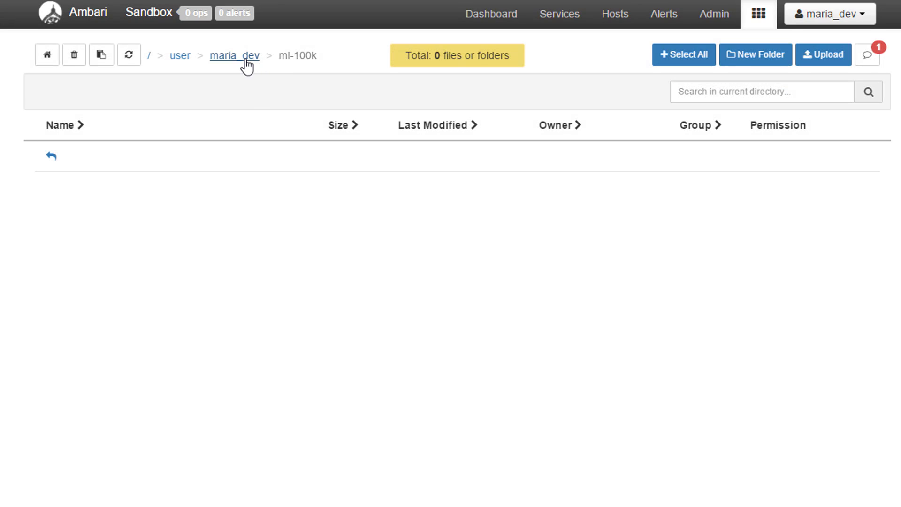
left_click(245, 61)
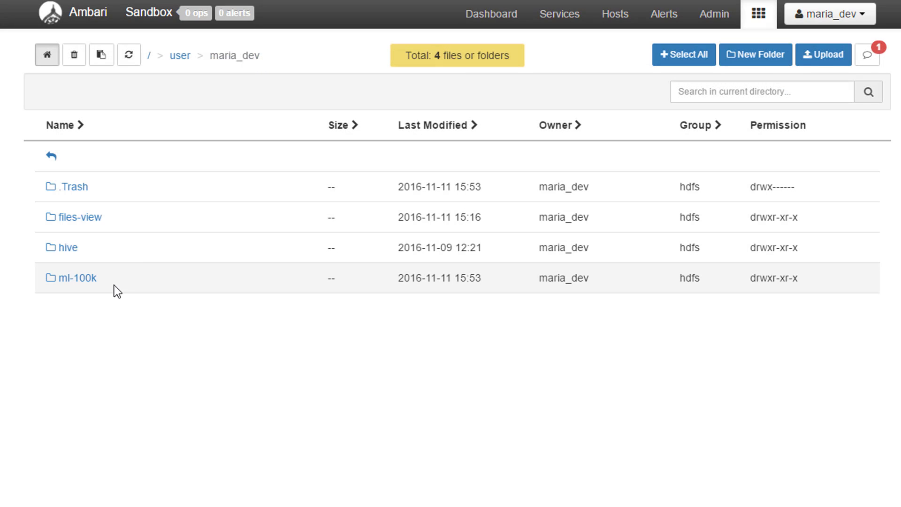
left_click(163, 282)
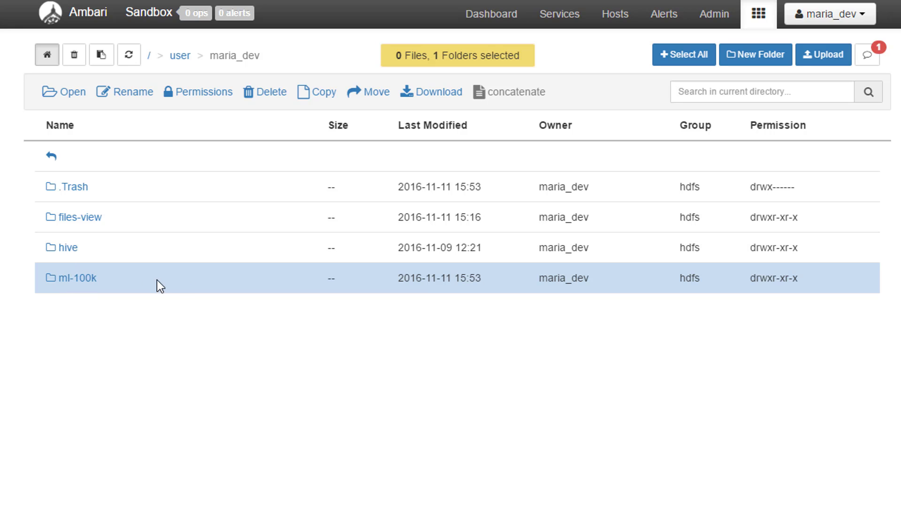
left_click(274, 94)
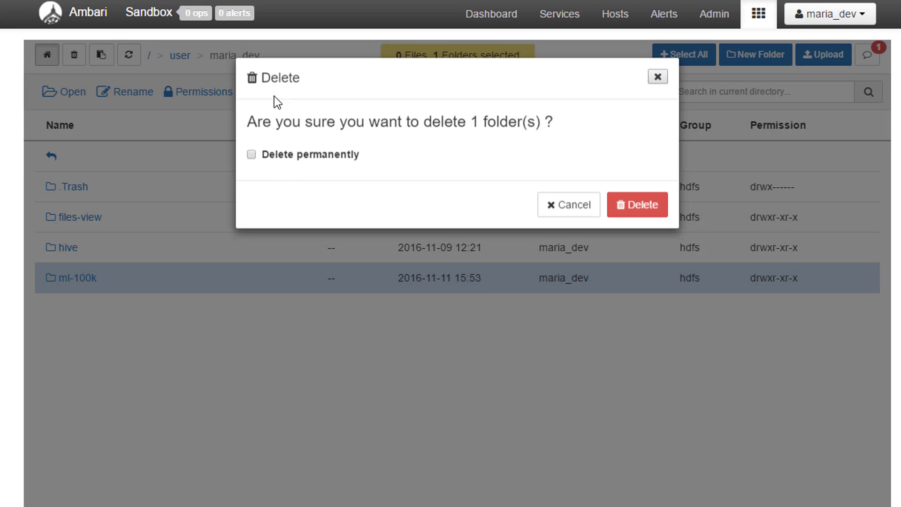
left_click(312, 160)
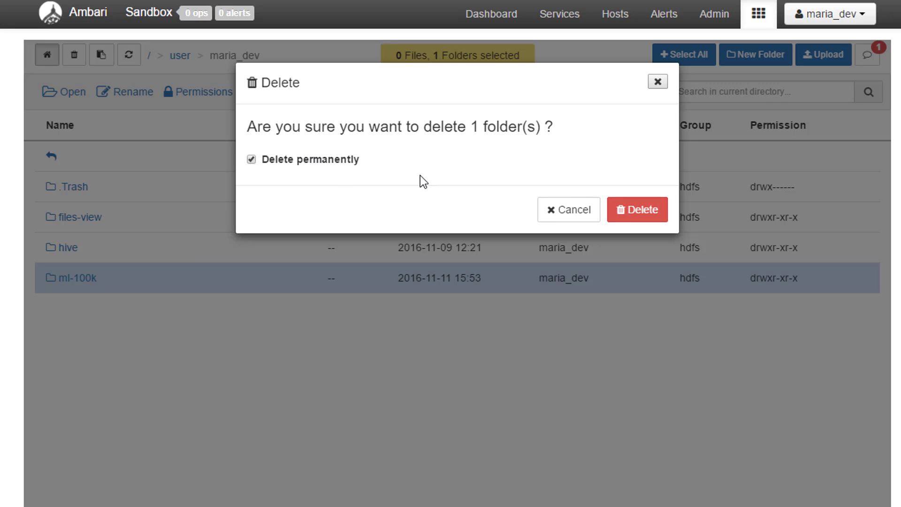
left_click(629, 211)
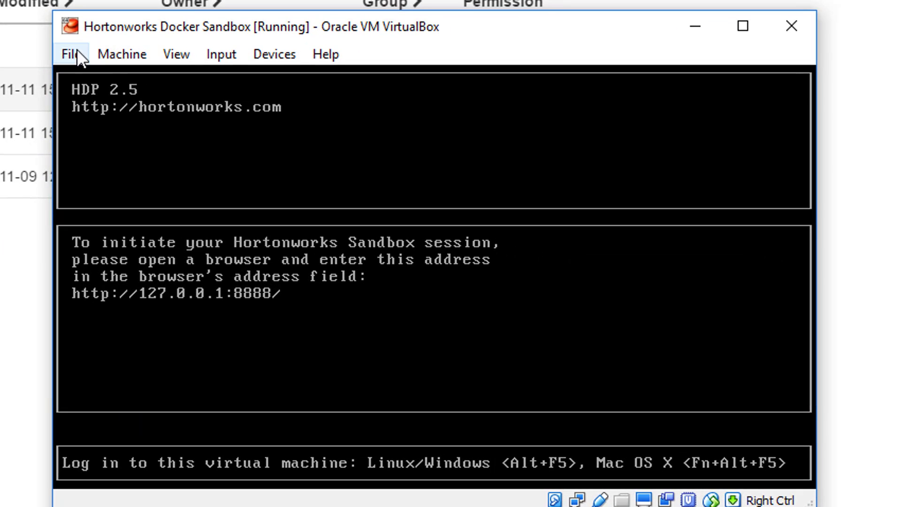
left_click(122, 54)
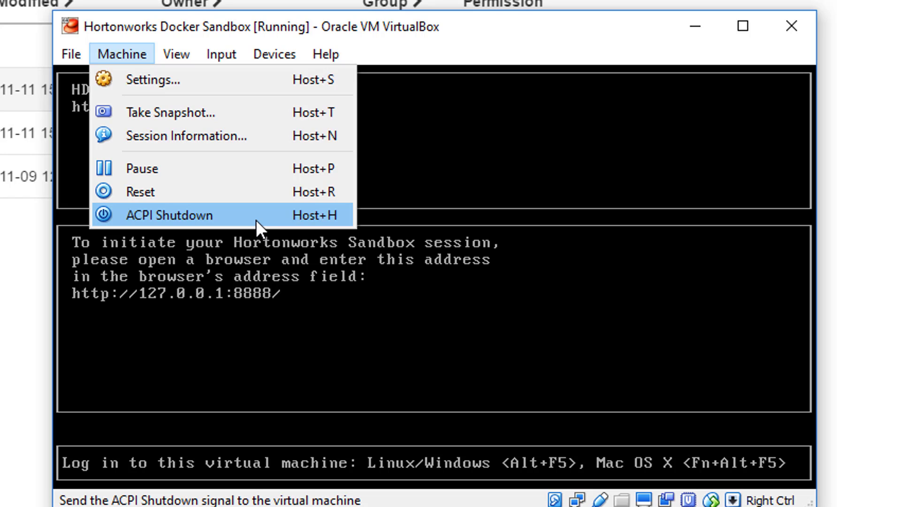
left_click(475, 25)
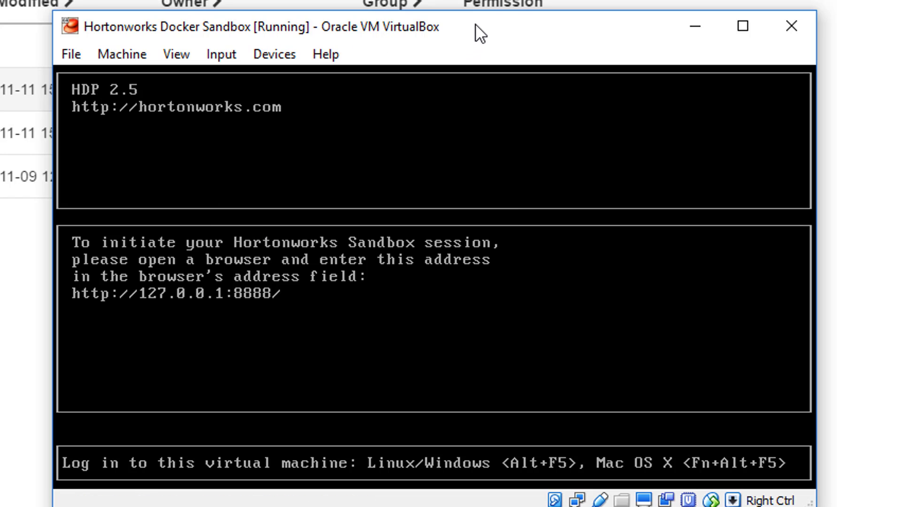